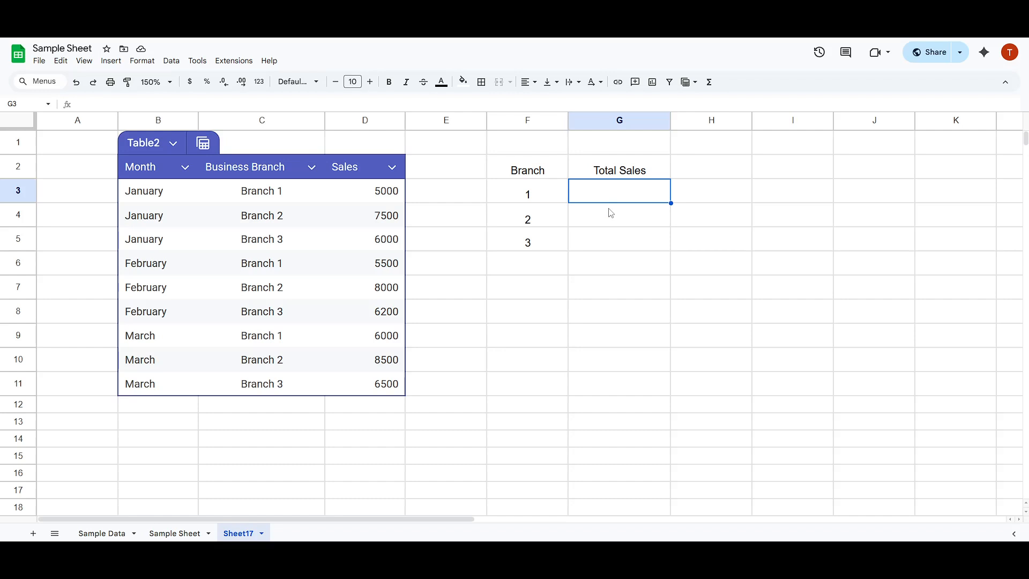
{"action": "type", "text": "=sumif"}
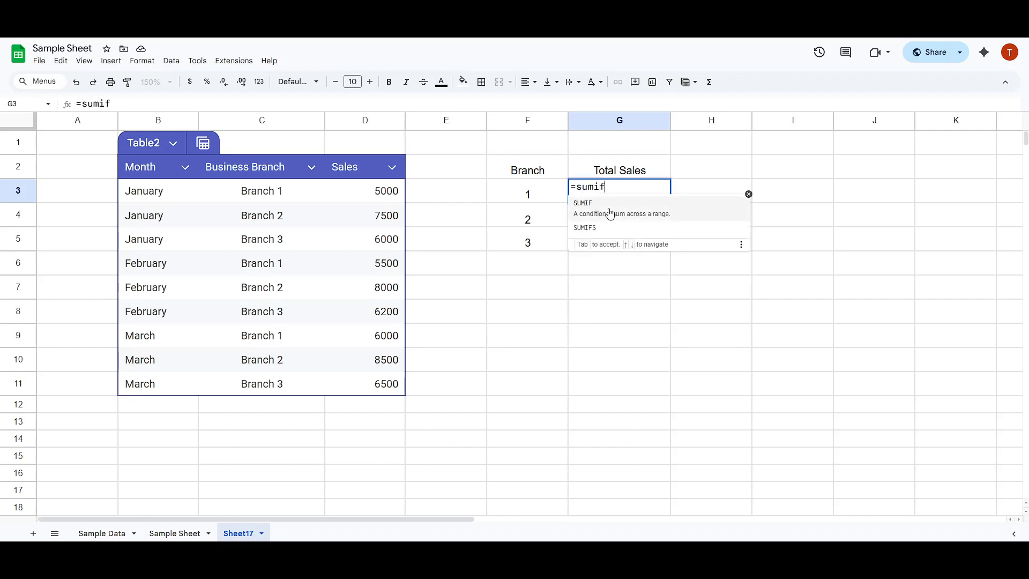
{"action": "left_click", "coordinate": [610, 213]}
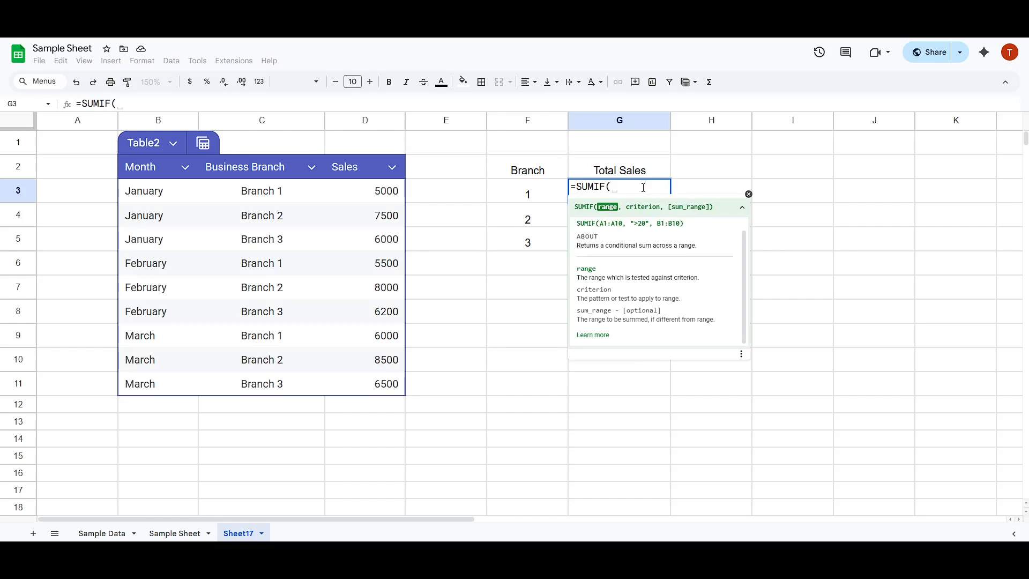
{"action": "left_click_drag", "start_coordinate": [642, 188], "coordinate": [569, 194]}
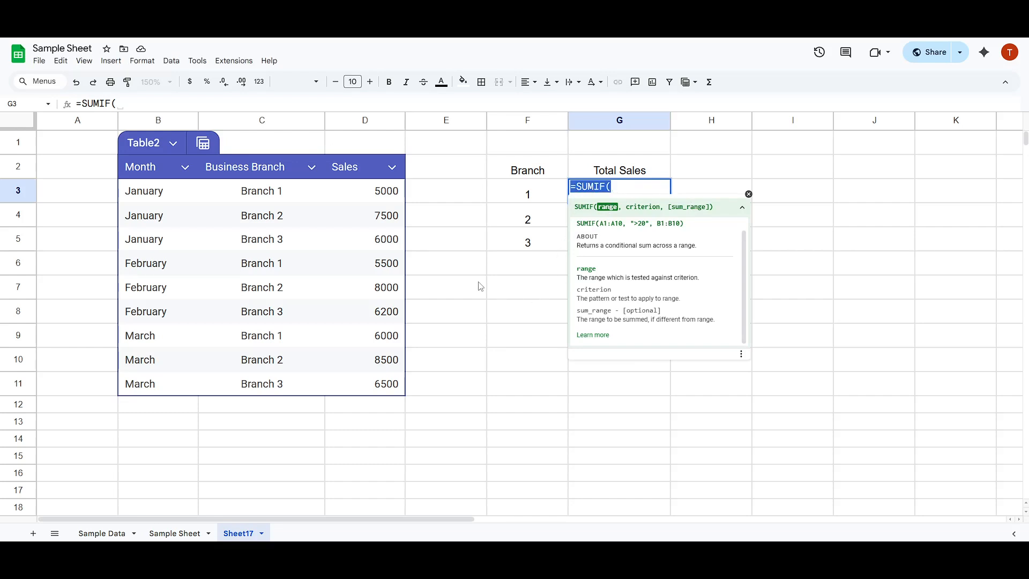
{"action": "key", "text": "Escape"}
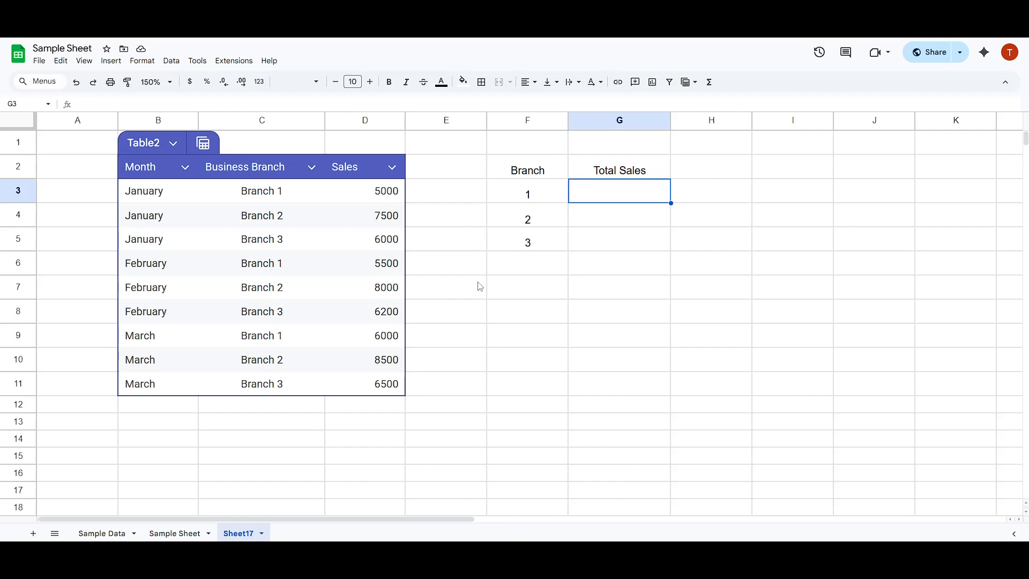
{"action": "left_click", "coordinate": [480, 286]}
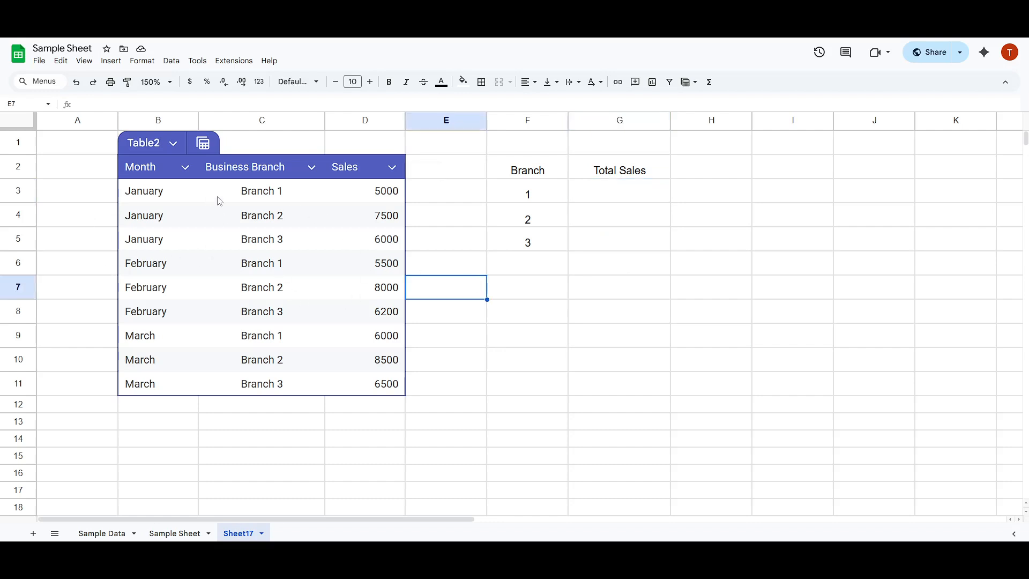
Start a SUMIF formula in G3 using the table's Business Branch column as the range
{"action": "left_click", "coordinate": [604, 200]}
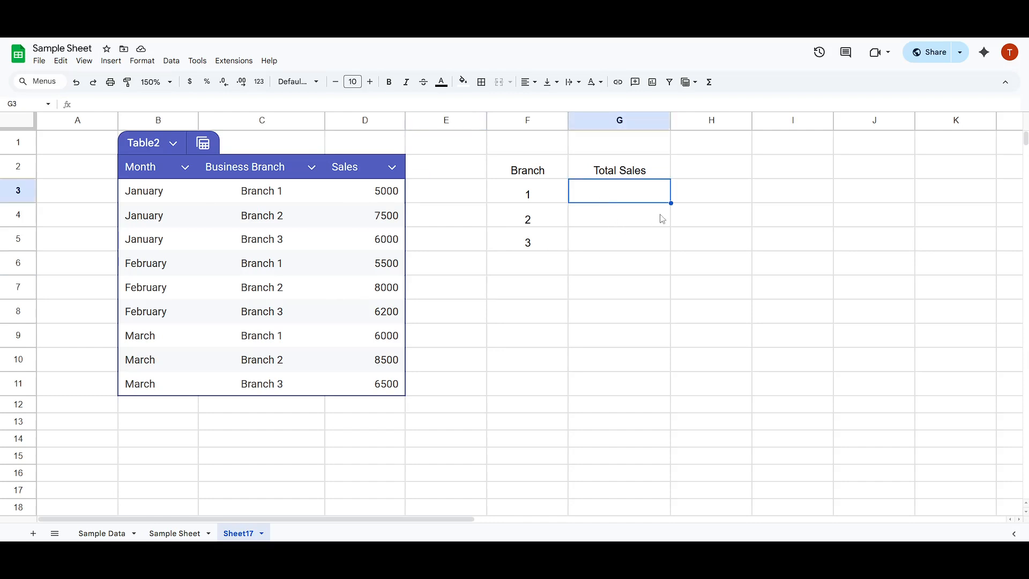
{"action": "type", "text": "=sumif"}
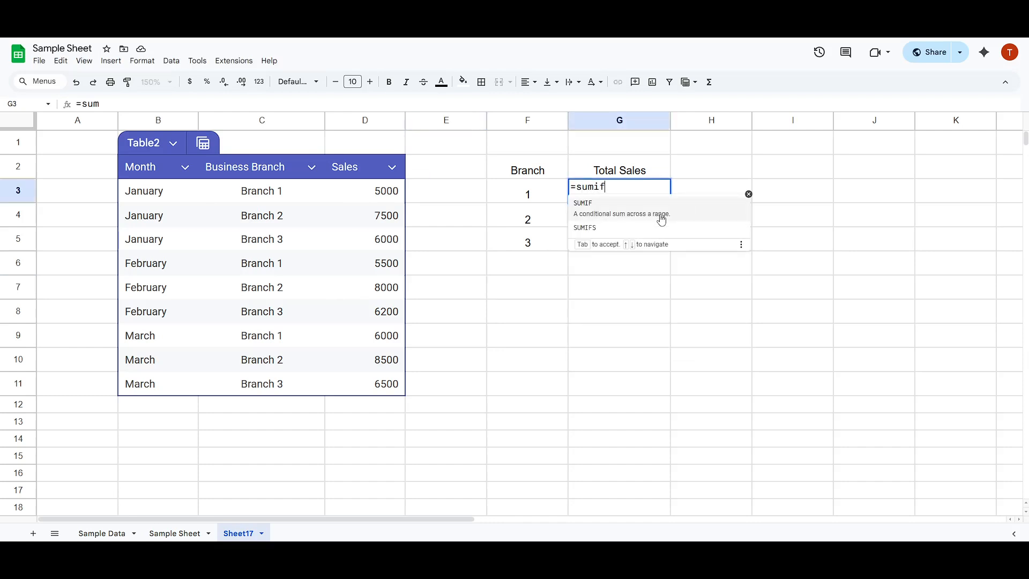
{"action": "left_click", "coordinate": [661, 217]}
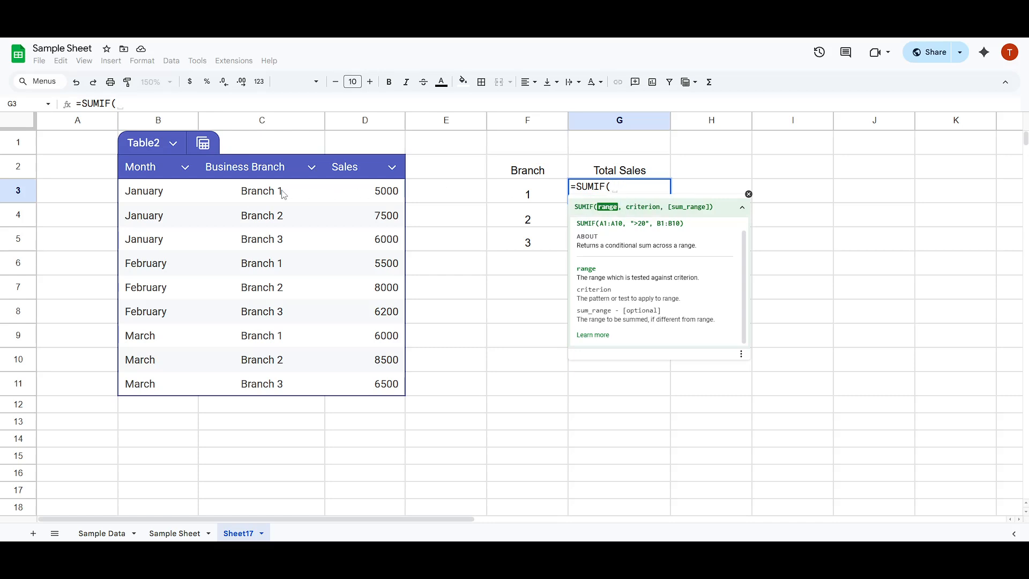
{"action": "left_click_drag", "start_coordinate": [256, 193], "coordinate": [275, 384]}
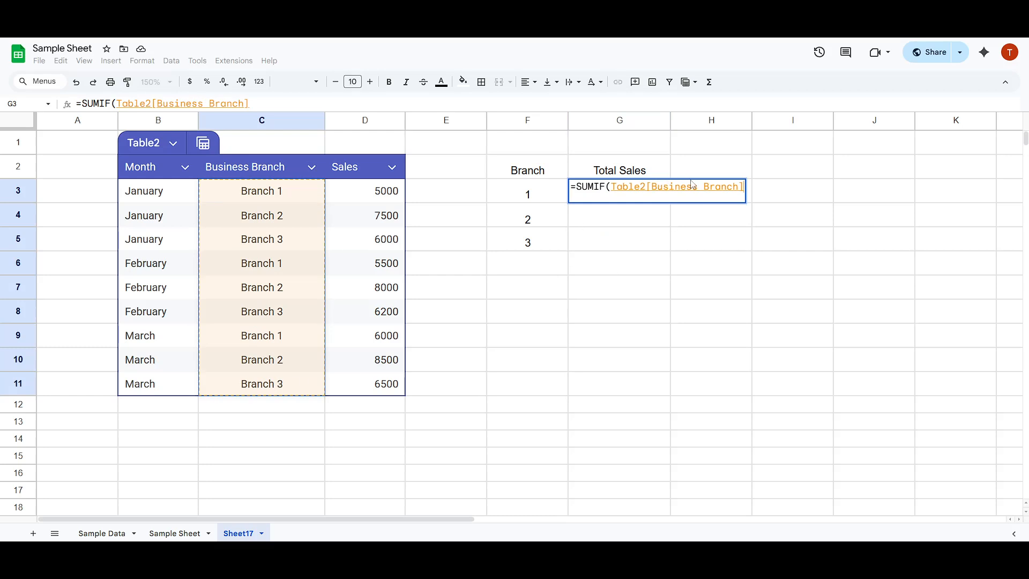
{"action": "left_click", "coordinate": [742, 190]}
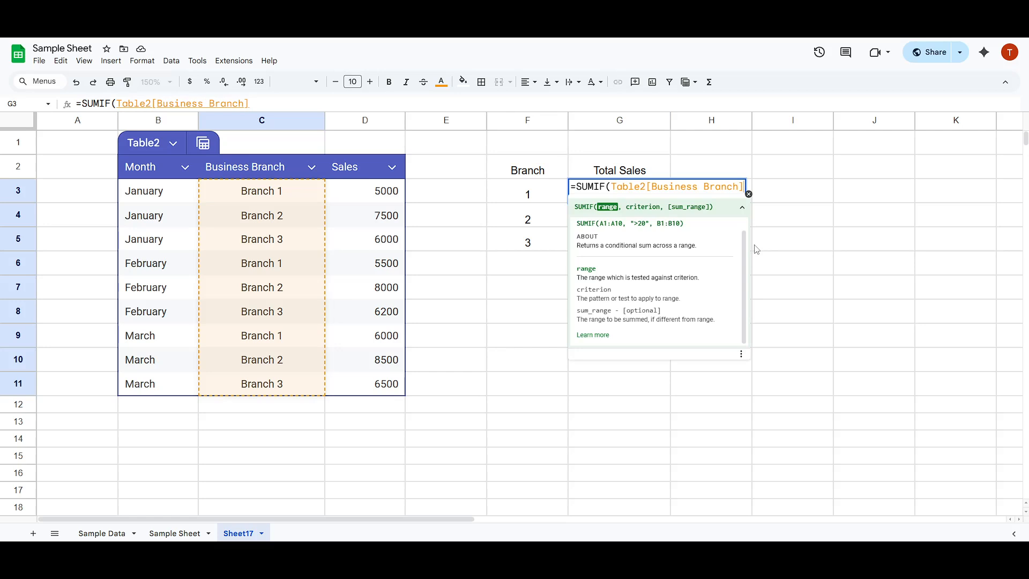
Add "Branch 1" as the criterion of the SUMIF formula
{"action": "type", "text": ","}
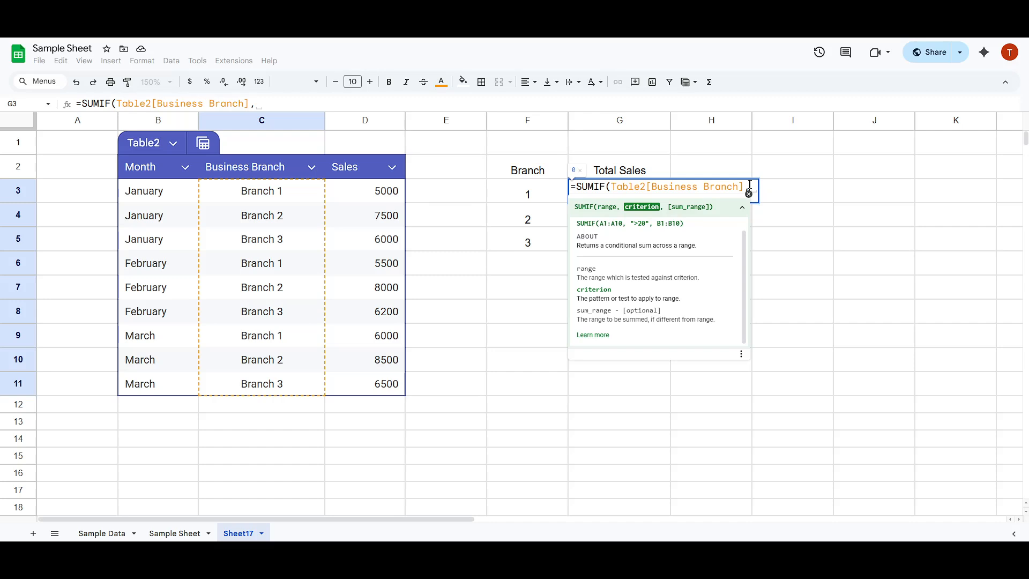
{"action": "type", "text": "\""}
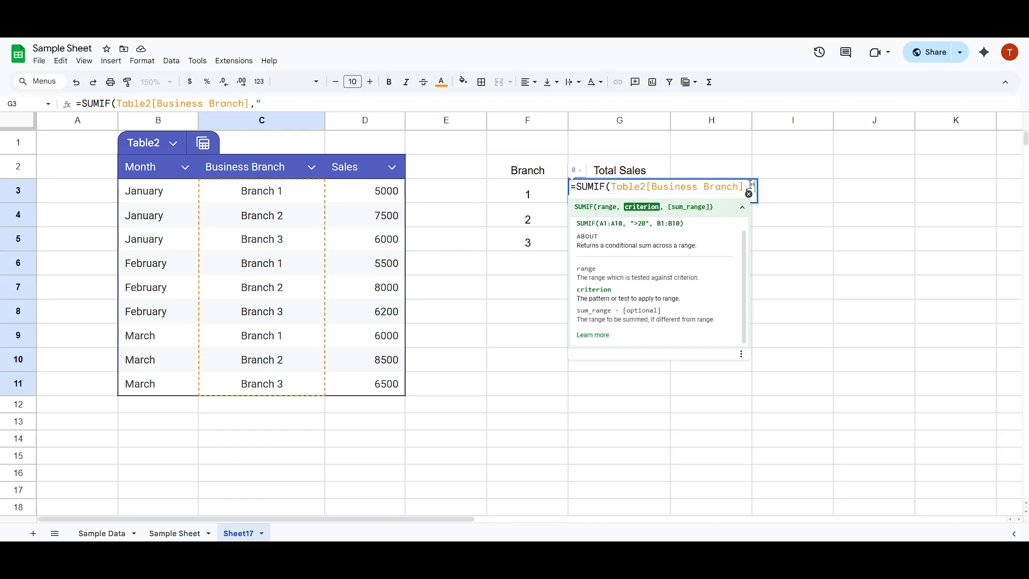
{"action": "type", "text": "?Bran"}
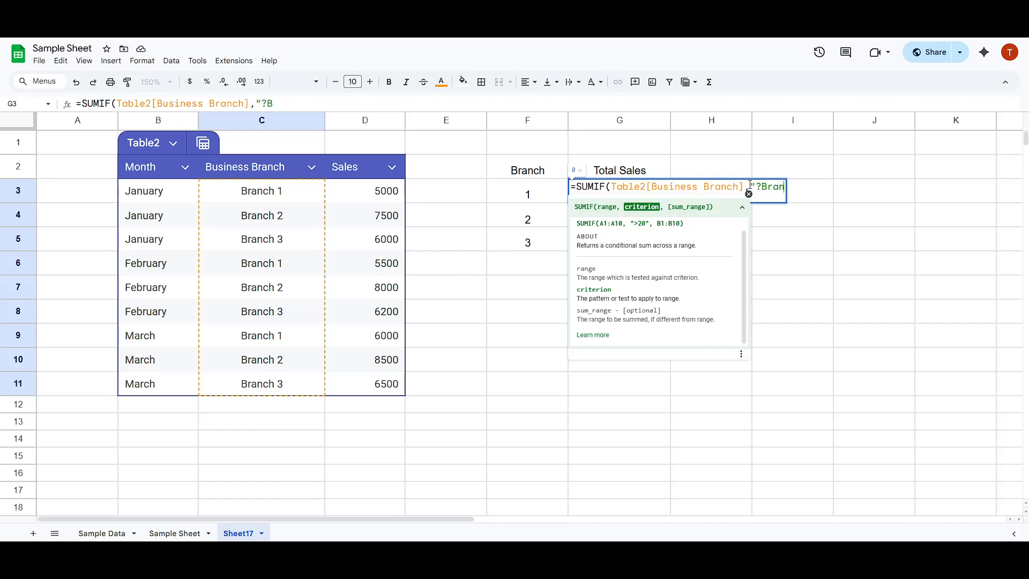
{"action": "key", "text": "BackSpace"}
{"action": "key", "text": "BackSpace"}
{"action": "key", "text": "BackSpace"}
{"action": "key", "text": "BackSpace"}
{"action": "key", "text": "BackSpace"}
{"action": "type", "text": "Branch 1"}
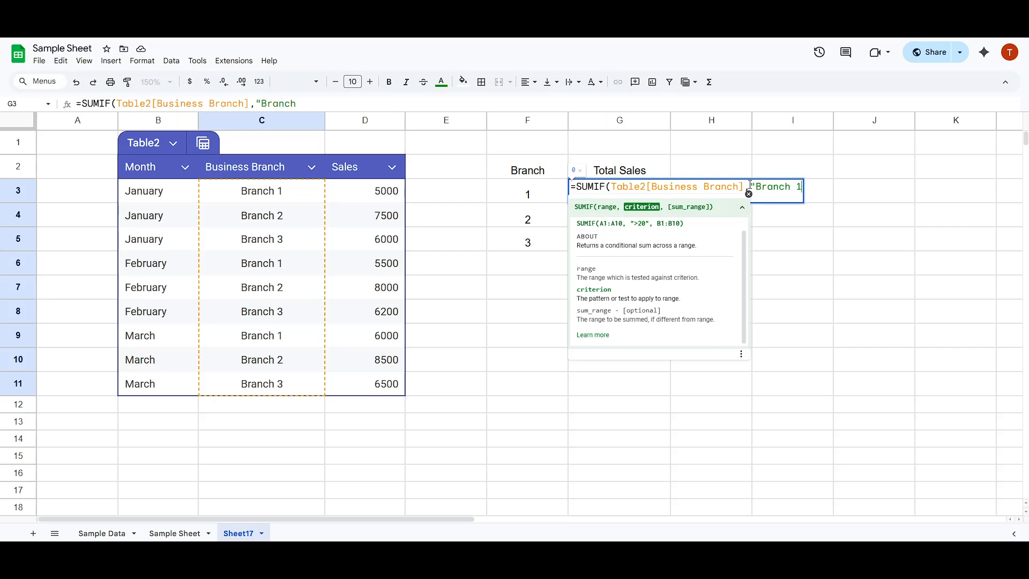
{"action": "type", "text": "\""}
{"action": "type", "text": ","}
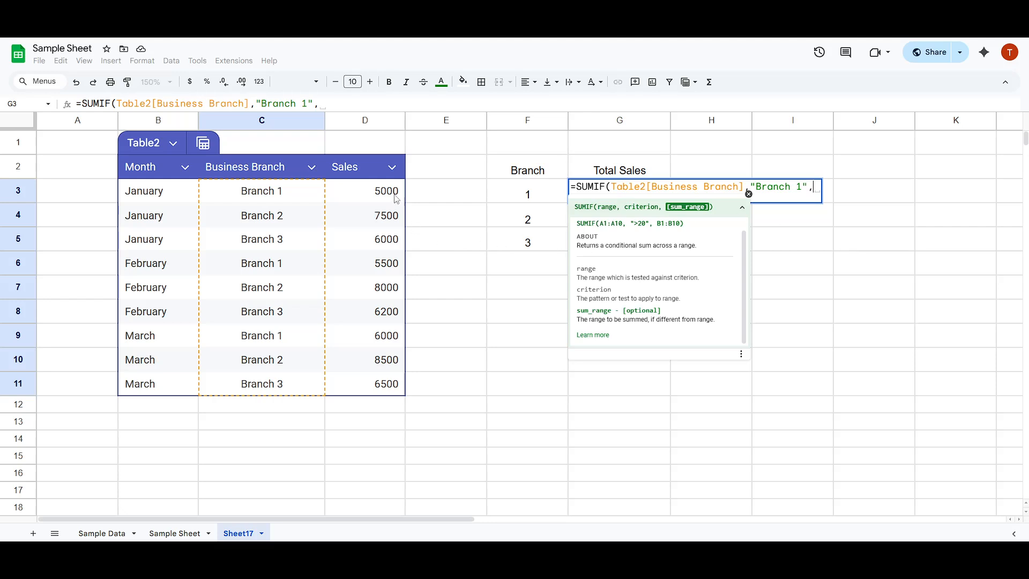
Set the table's Sales column as the sum range, close the formula and enter it
{"action": "left_click_drag", "start_coordinate": [386, 192], "coordinate": [385, 383]}
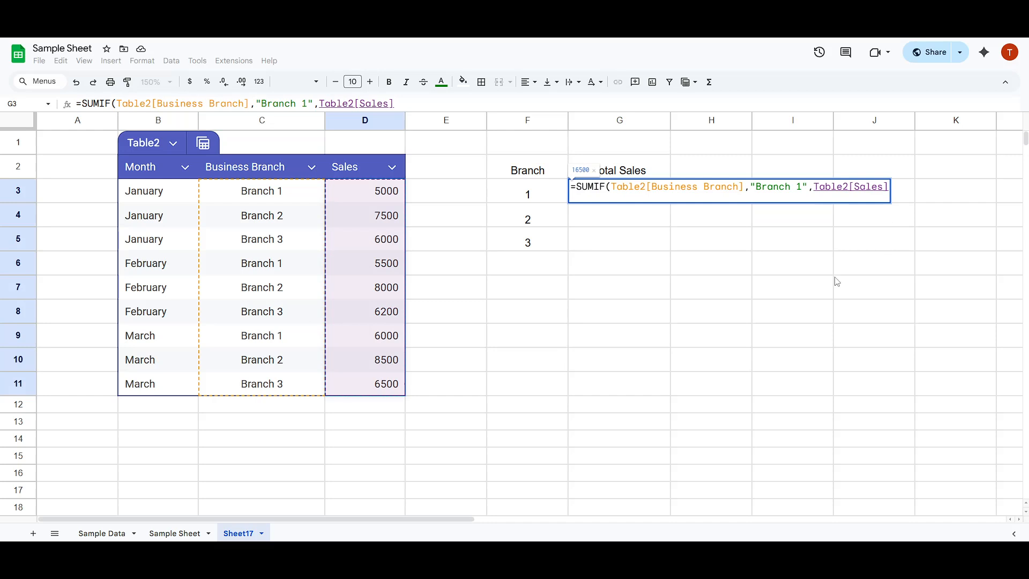
{"action": "type", "text": ")"}
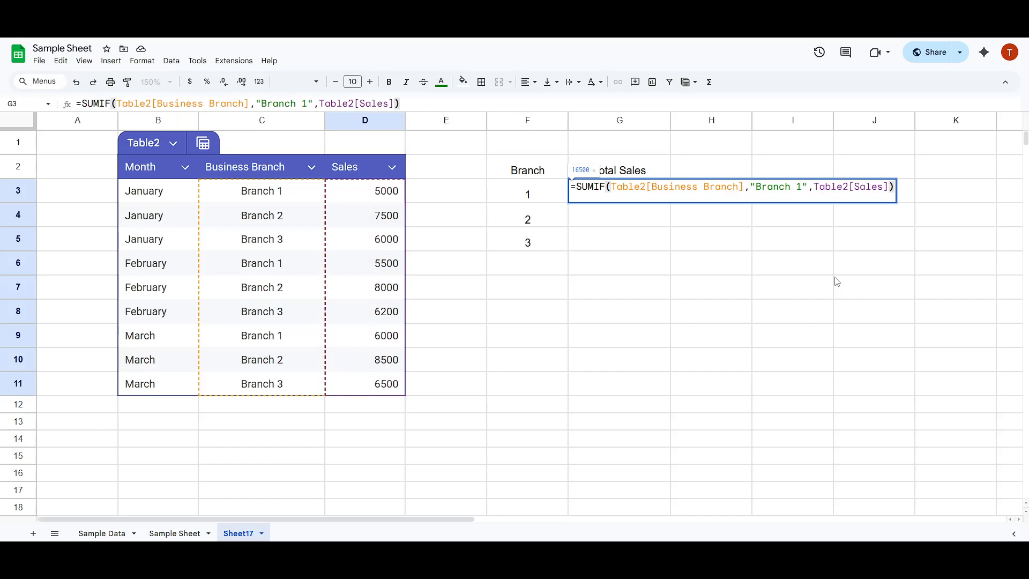
{"action": "key", "text": "Return"}
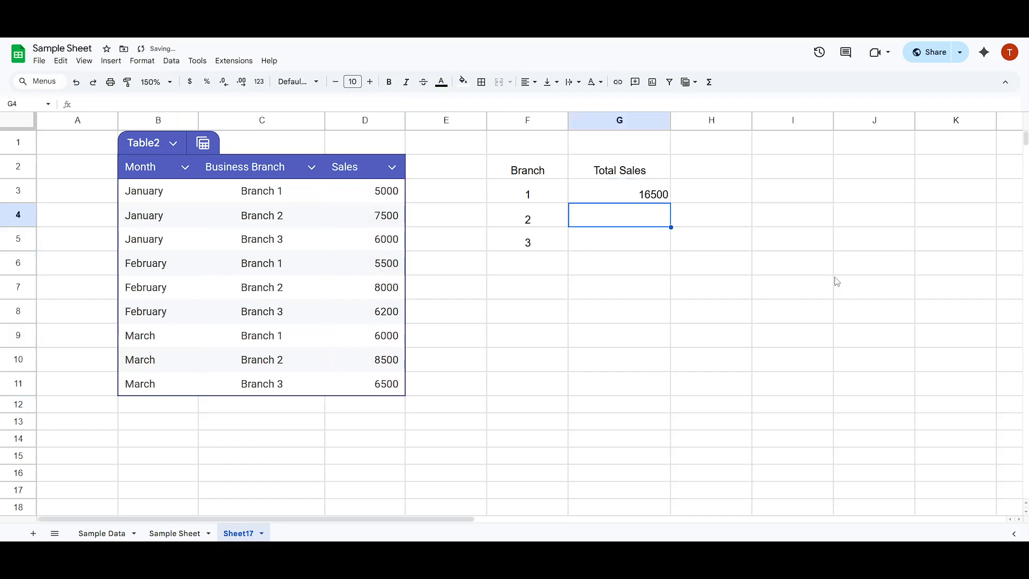
Fill the G3 formula down to G5
{"action": "left_click", "coordinate": [649, 195]}
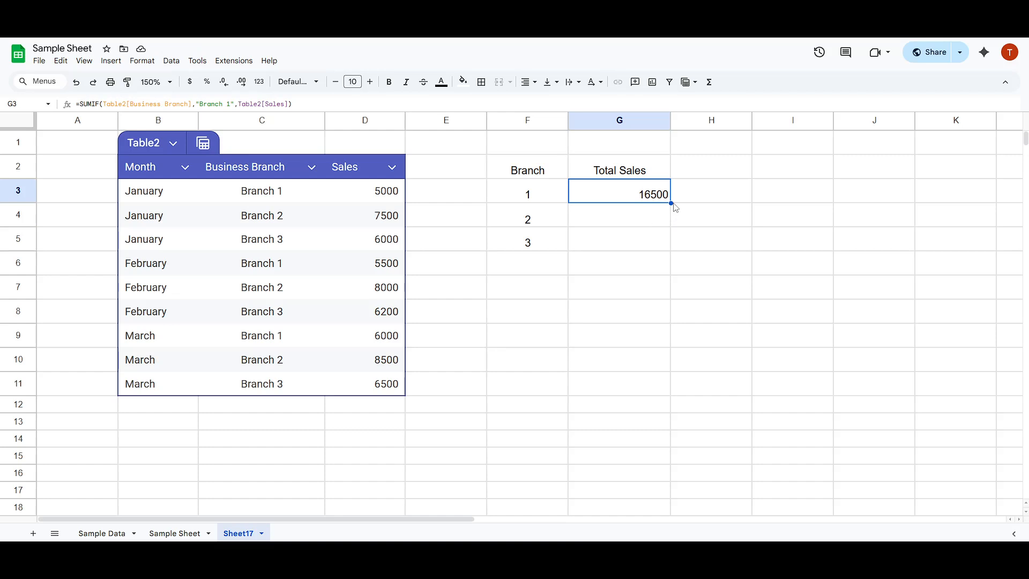
{"action": "left_click_drag", "start_coordinate": [671, 203], "coordinate": [672, 236]}
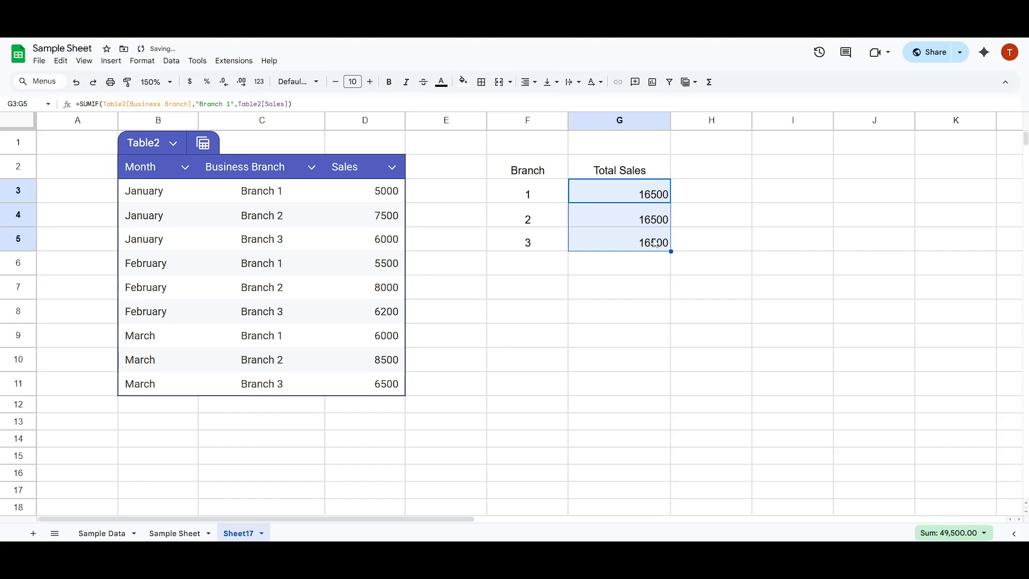
Change the criterion in G4's formula to "Branch 2"
{"action": "left_click", "coordinate": [655, 221]}
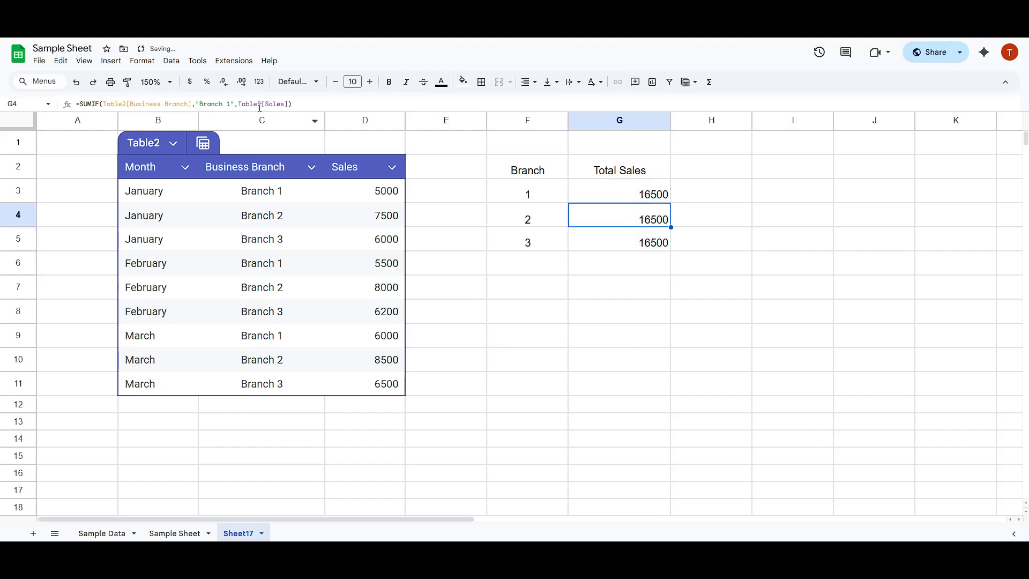
{"action": "left_click", "coordinate": [236, 102]}
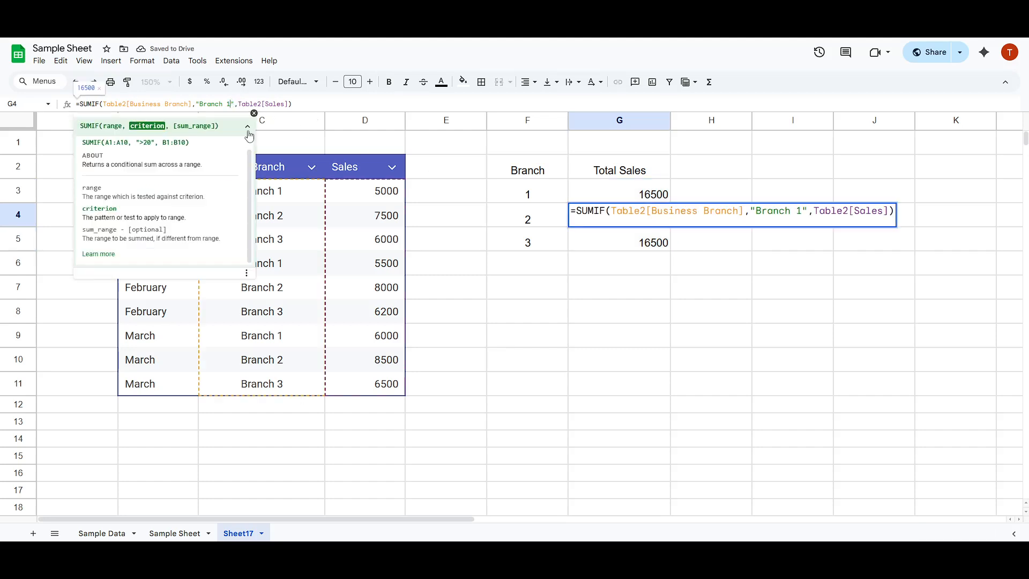
{"action": "key", "text": "BackSpace"}
{"action": "type", "text": "2"}
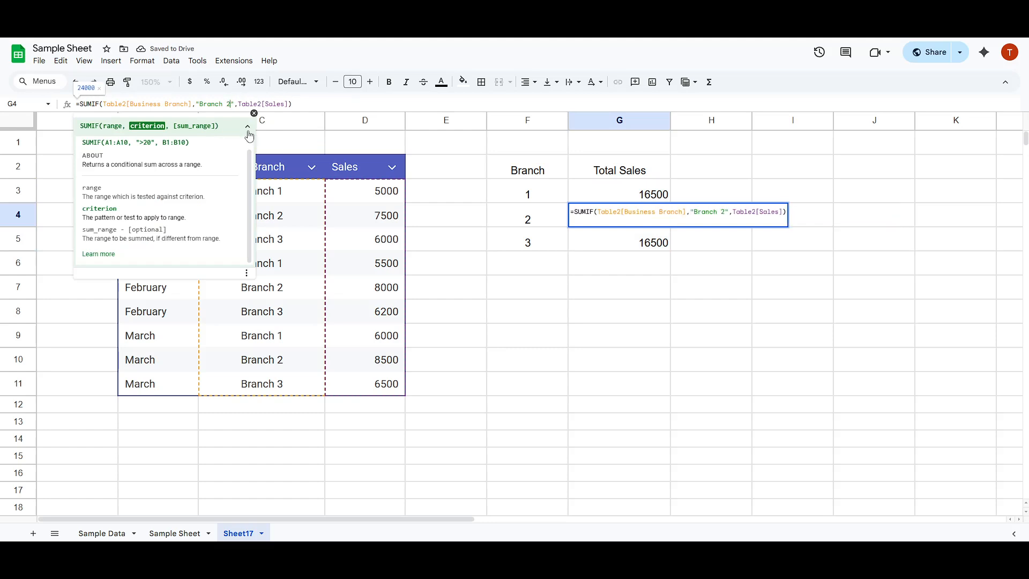
{"action": "key", "text": "Return"}
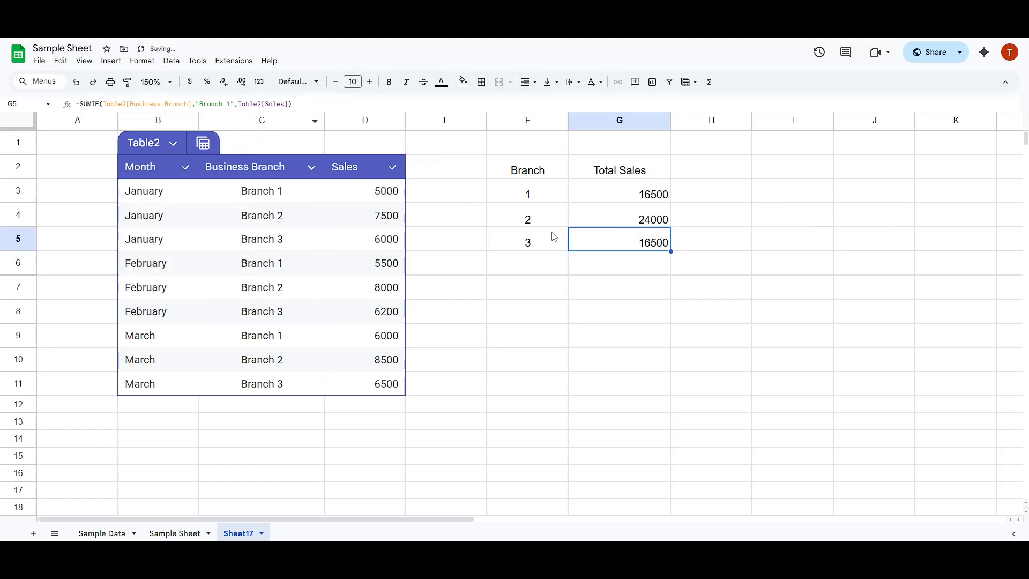
Change the criterion in G5's formula to "Branch 3"
{"action": "left_click", "coordinate": [237, 103]}
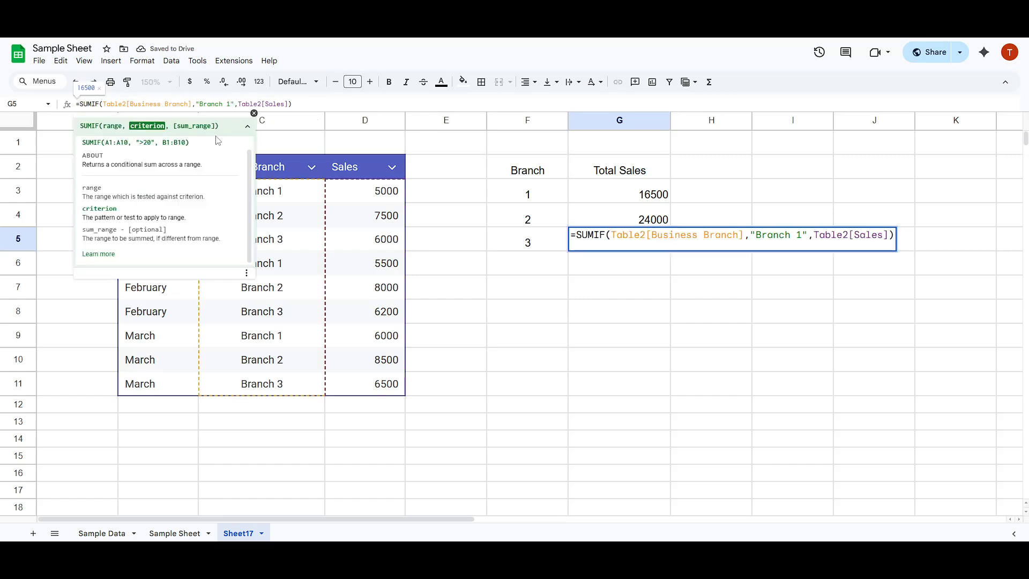
{"action": "key", "text": "BackSpace"}
{"action": "type", "text": "3"}
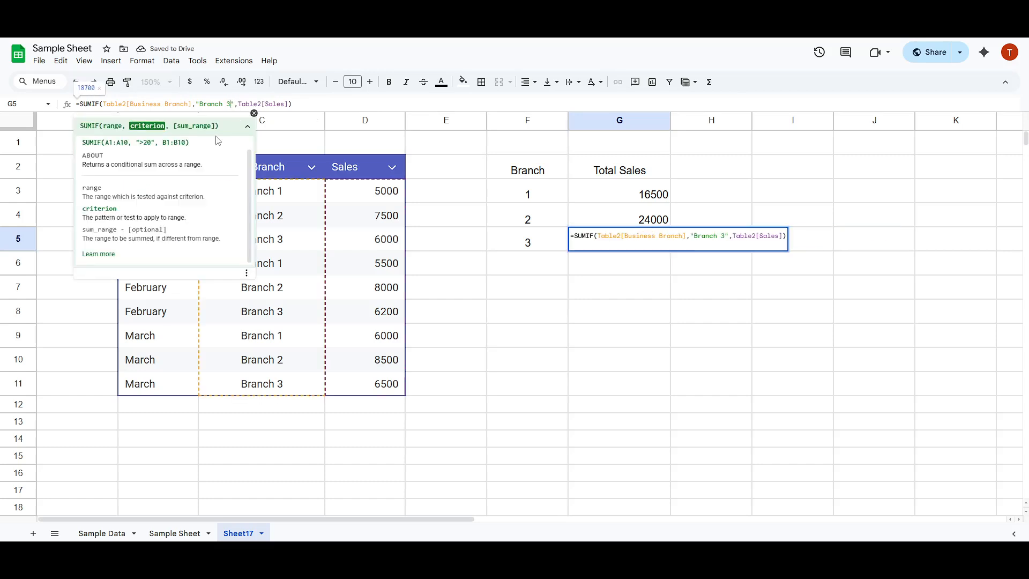
{"action": "key", "text": "Return"}
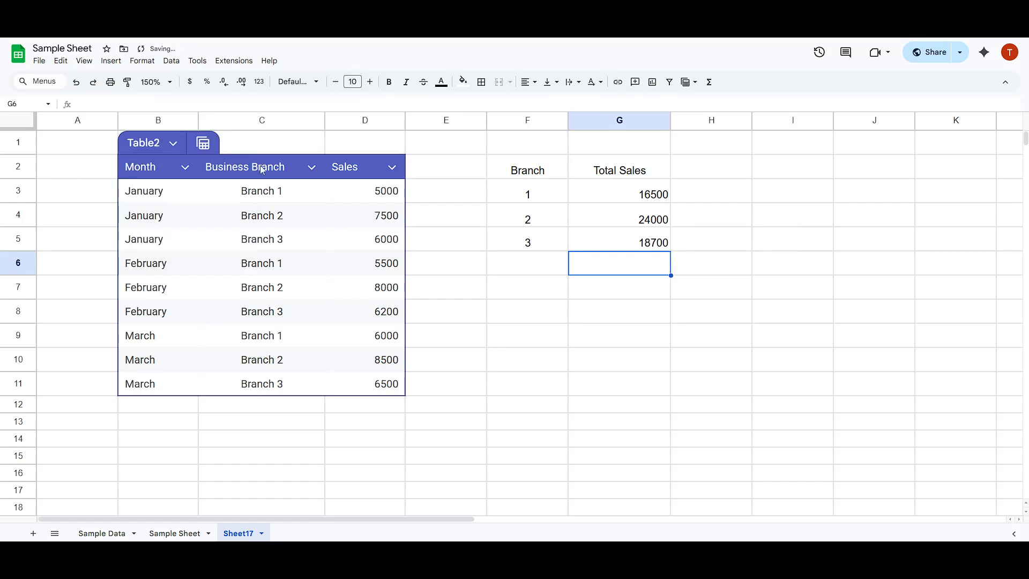
Format the Total Sales results in G3:G5 as currency
{"action": "left_click", "coordinate": [591, 331]}
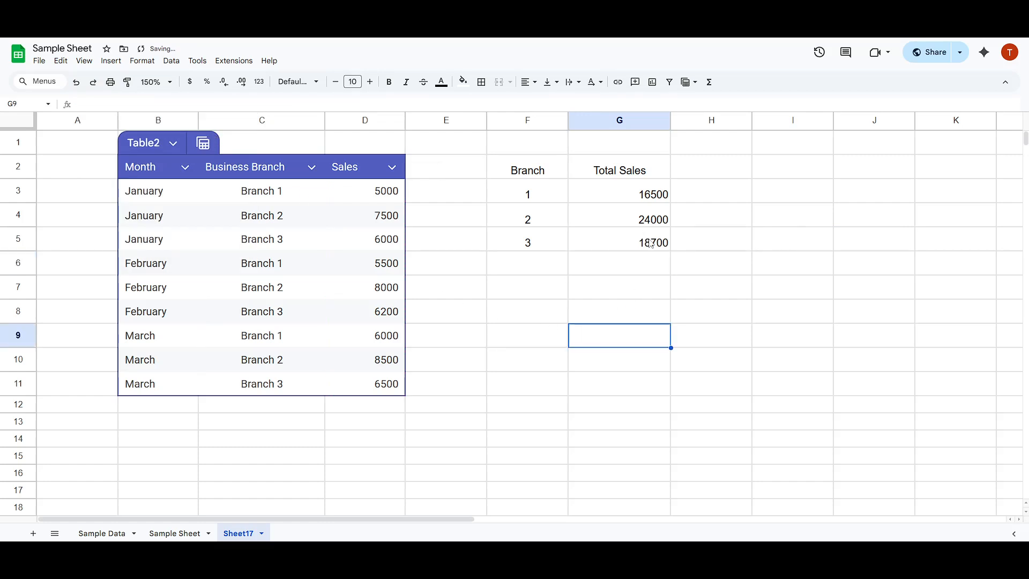
{"action": "left_click_drag", "start_coordinate": [645, 238], "coordinate": [628, 196]}
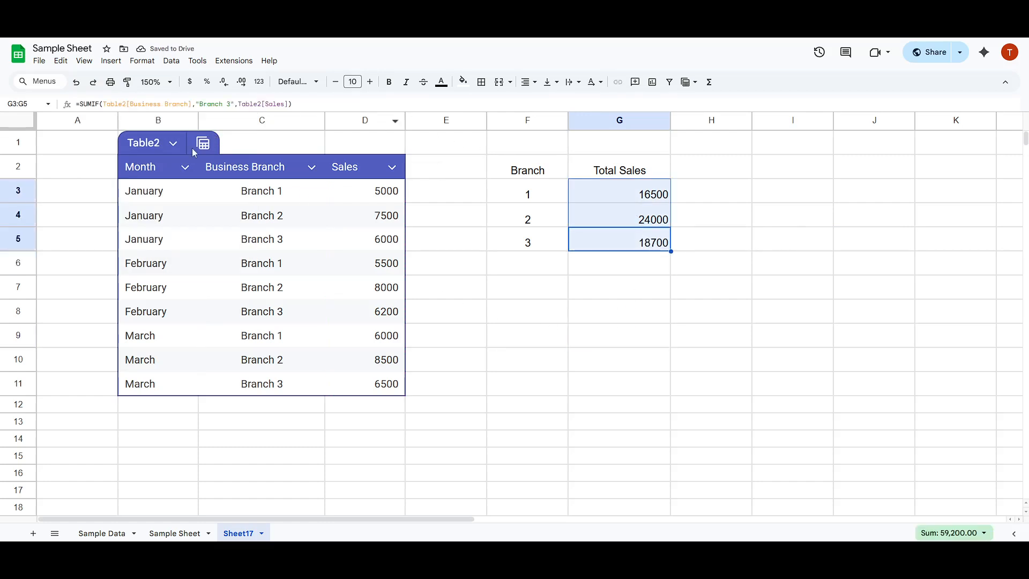
{"action": "left_click", "coordinate": [195, 83]}
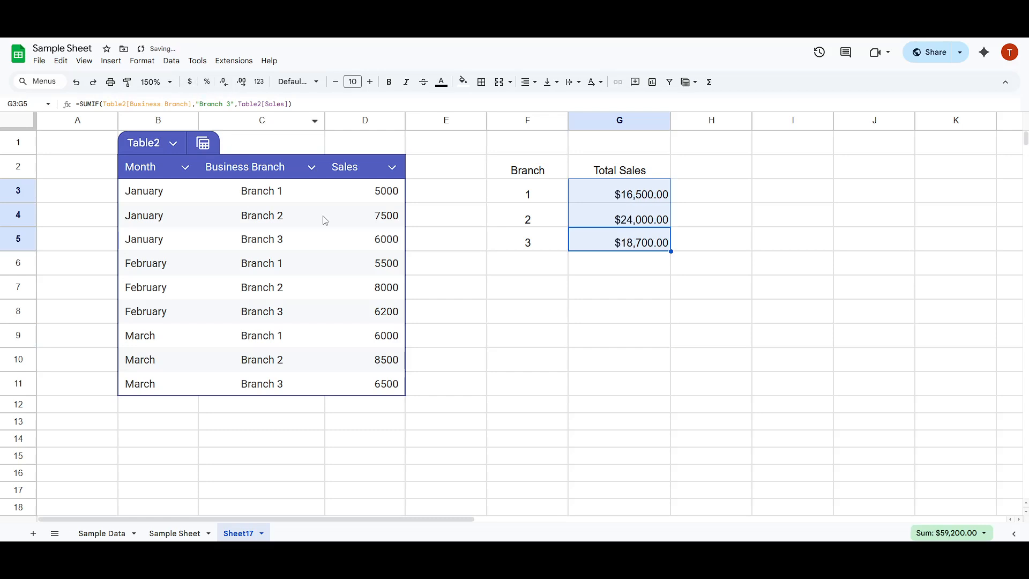
{"action": "left_click", "coordinate": [461, 317]}
Format the table's Sales values D3:D11 as currency
{"action": "left_click_drag", "start_coordinate": [377, 385], "coordinate": [386, 191]}
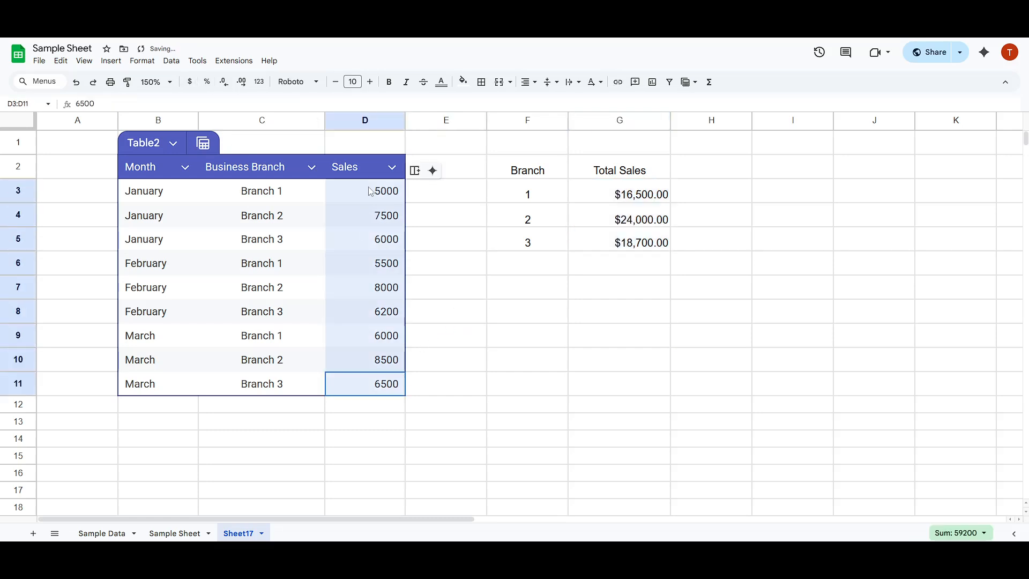
{"action": "left_click", "coordinate": [189, 82]}
{"action": "left_click", "coordinate": [457, 315]}
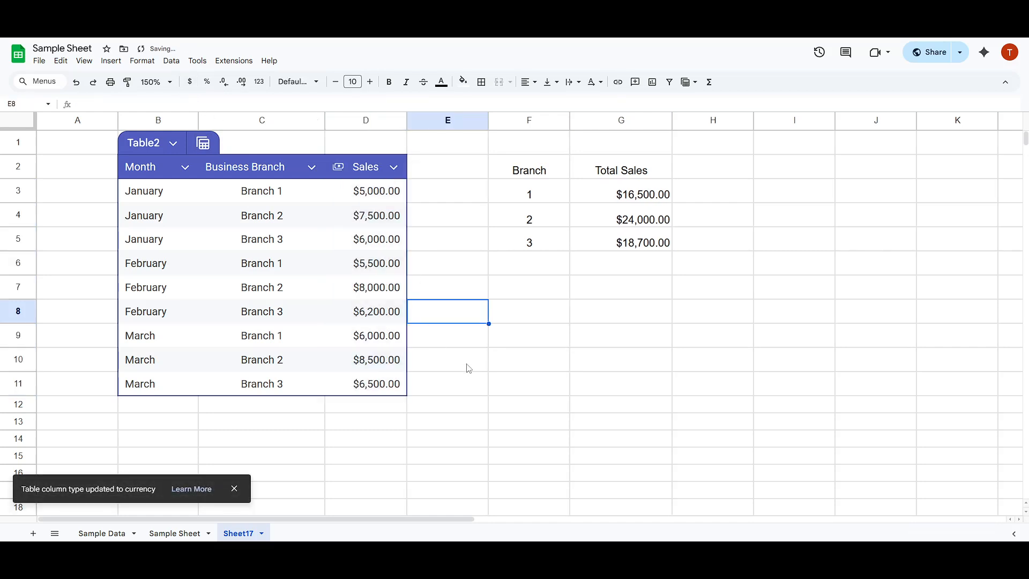
Center-align the Total Sales results in G3:G5
{"action": "left_click_drag", "start_coordinate": [650, 245], "coordinate": [643, 194]}
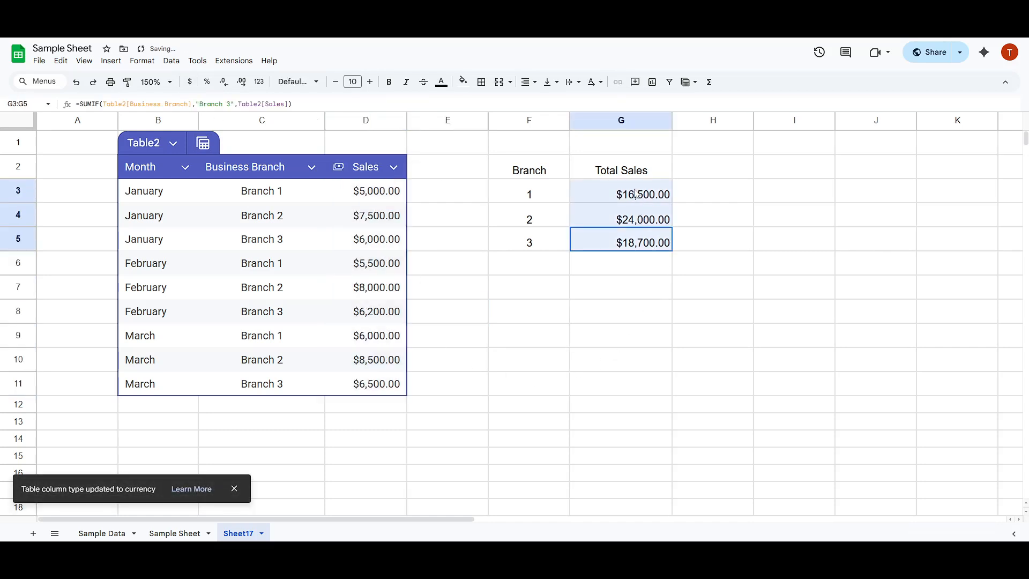
{"action": "key", "text": "ctrl+shift+e"}
{"action": "left_click", "coordinate": [659, 315]}
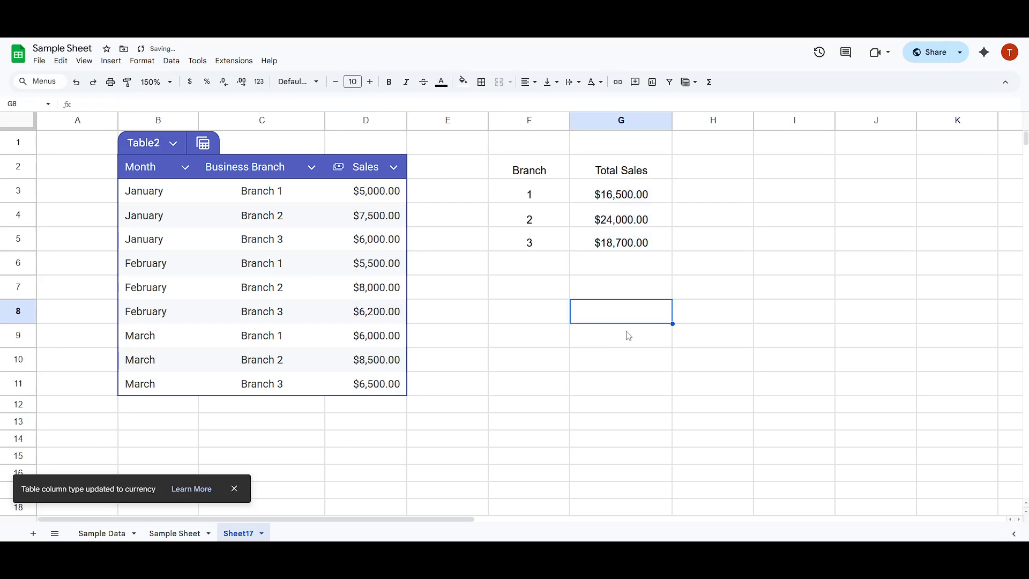
Right-align the Total Sales results in G3:G5
{"action": "left_click_drag", "start_coordinate": [371, 387], "coordinate": [370, 192]}
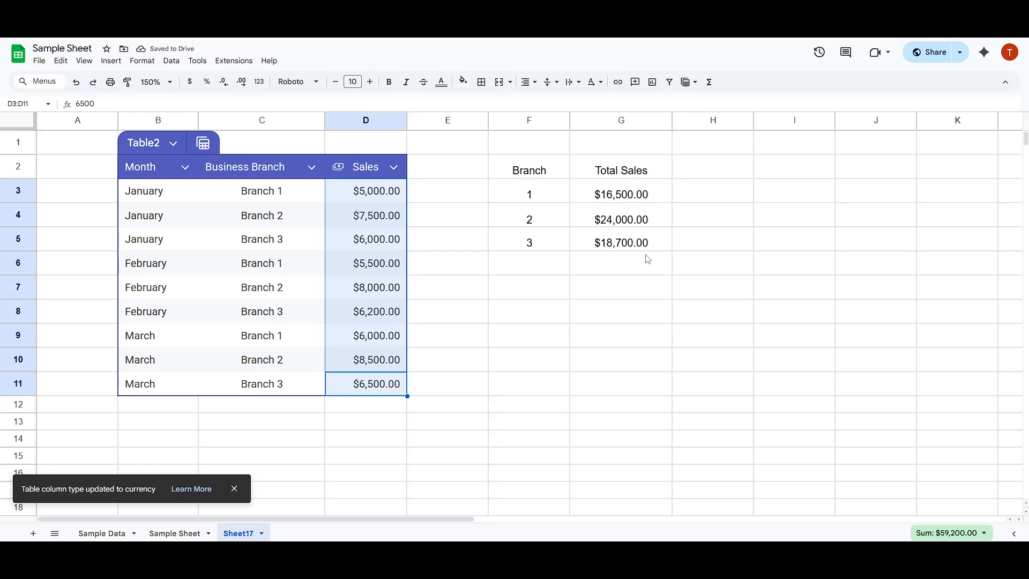
{"action": "left_click_drag", "start_coordinate": [637, 244], "coordinate": [627, 189]}
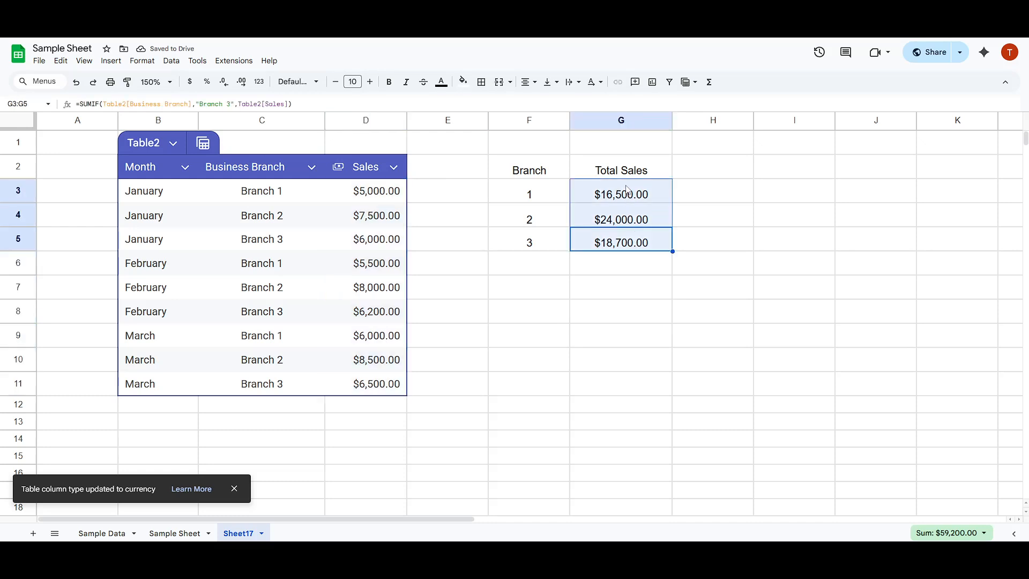
{"action": "key", "text": "ctrl+shift+r"}
{"action": "left_click", "coordinate": [662, 304]}
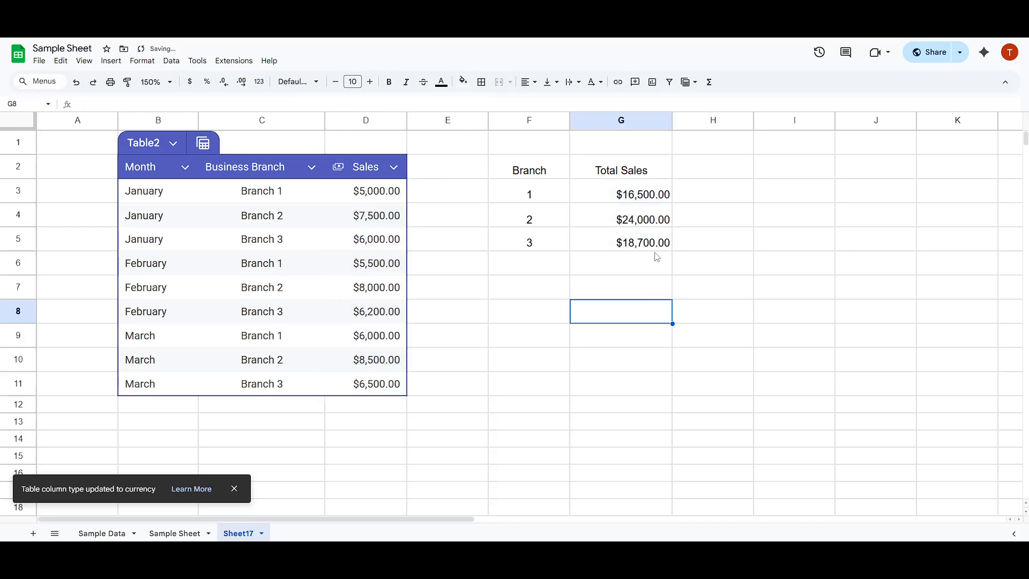